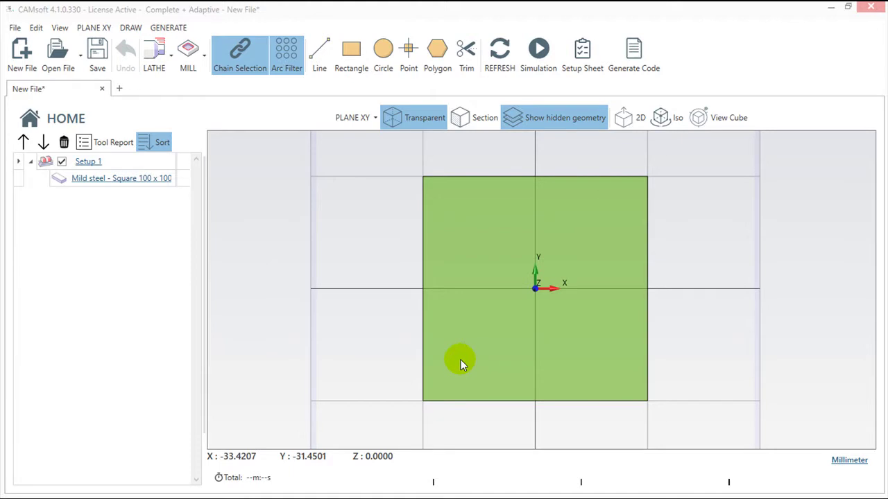
# Step: Orbit the view to see the 100 x 100 mild steel block from two oblique angles
pyautogui.moveTo(461, 359)
pyautogui.mouseDown(button='middle')
pyautogui.moveTo(432, 287)
pyautogui.moveTo(436, 270)
pyautogui.mouseUp(button='middle')
pyautogui.moveTo(670, 341)
pyautogui.mouseDown(button='middle')
pyautogui.moveTo(670, 323)
pyautogui.moveTo(679, 327)
pyautogui.mouseUp(button='middle')
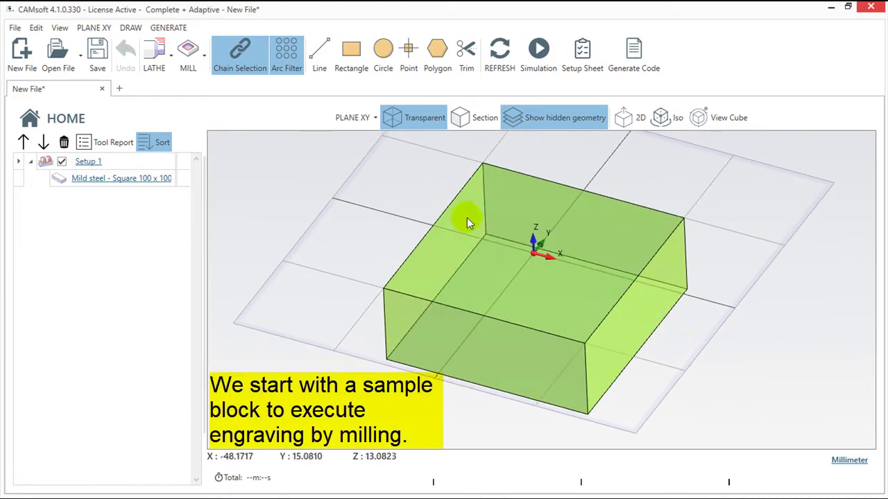
# Step: Start a MILL Engraving > Text operation, previewing the default 10 mm 'CAMsoft' text on the block
pyautogui.click(205, 58)
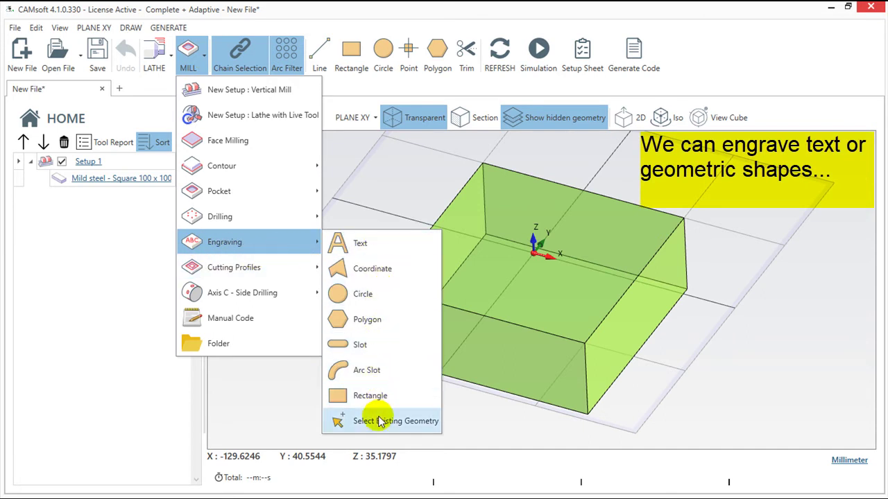
pyautogui.click(369, 242)
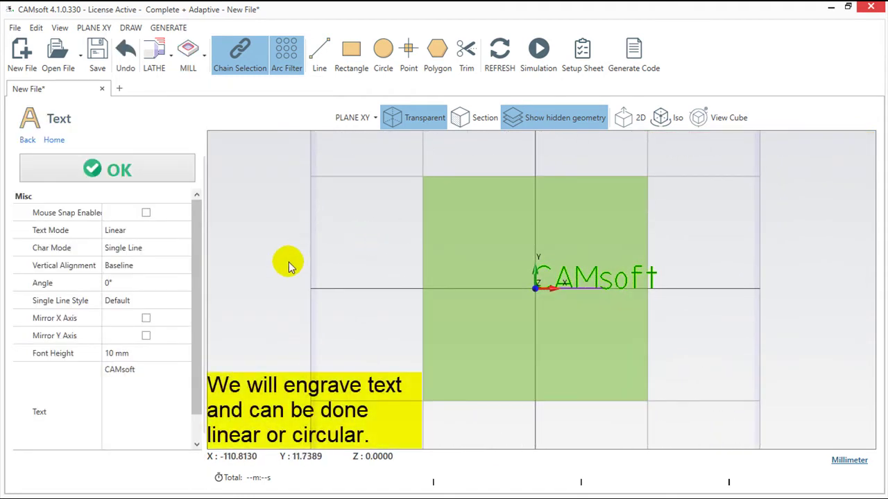
# Step: Re-place the text near the block centre with picked points, angled at 327°
pyautogui.click(146, 213)
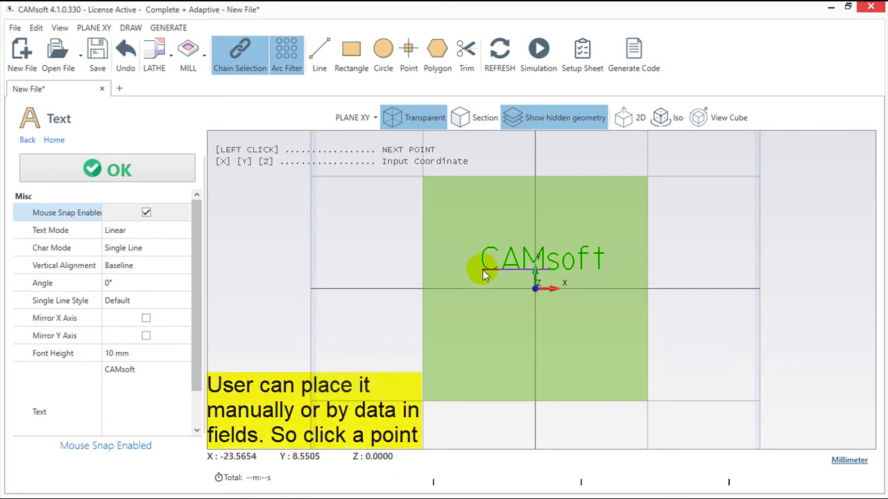
pyautogui.click(456, 288)
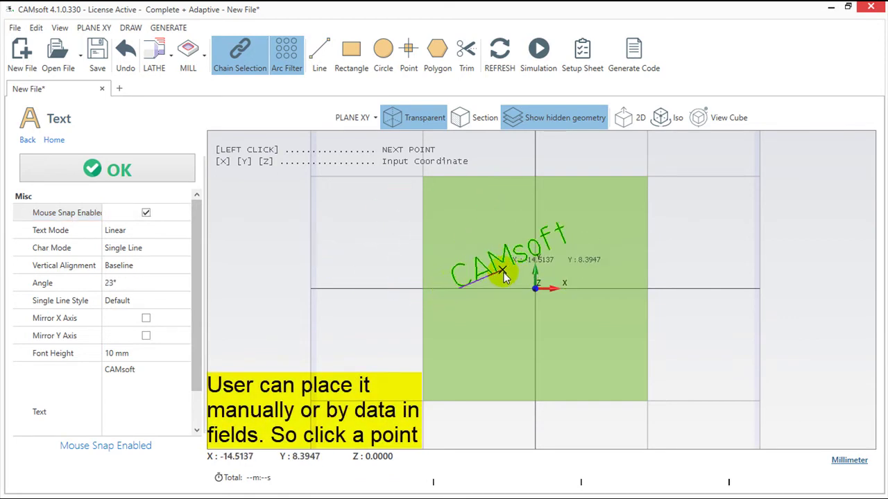
pyautogui.click(542, 237)
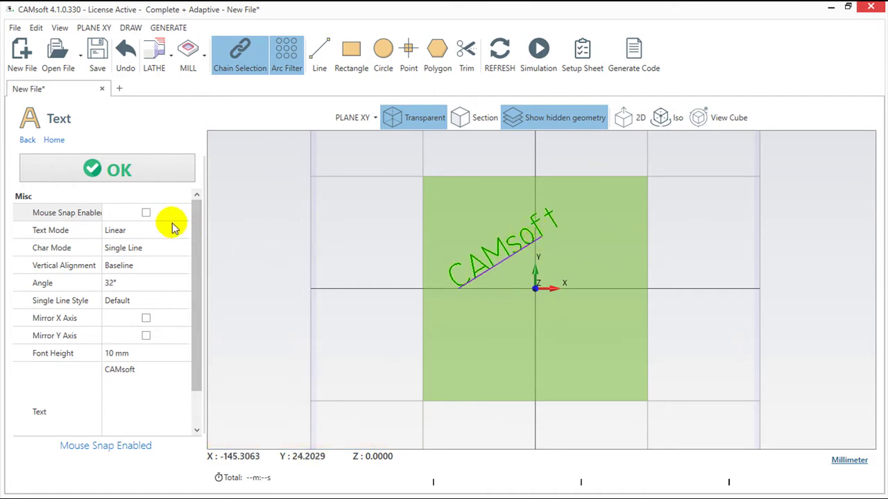
pyautogui.click(146, 212)
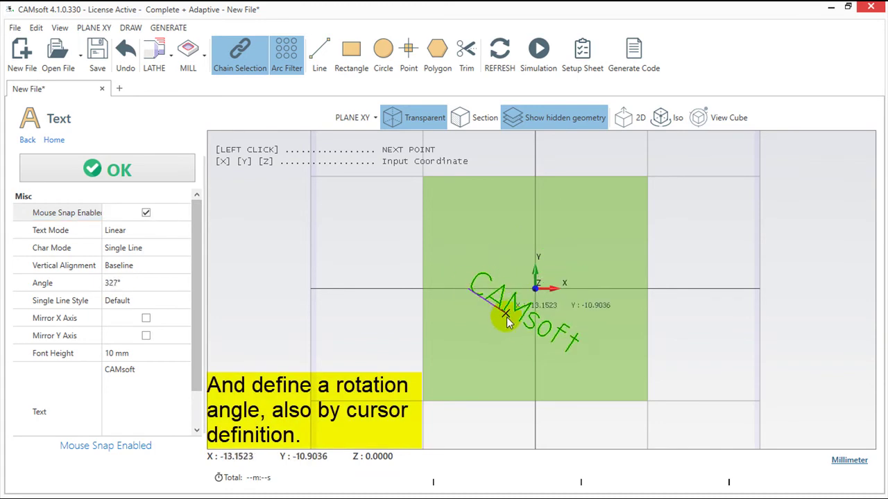
pyautogui.click(508, 322)
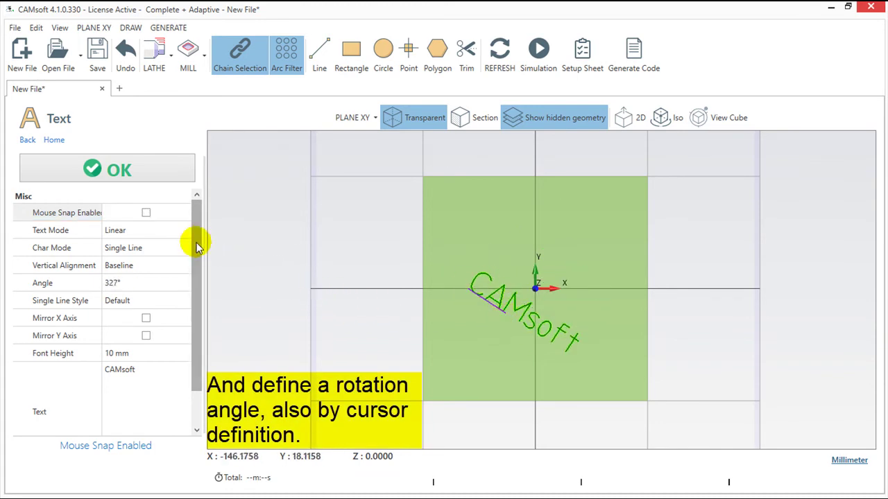
pyautogui.click(171, 231)
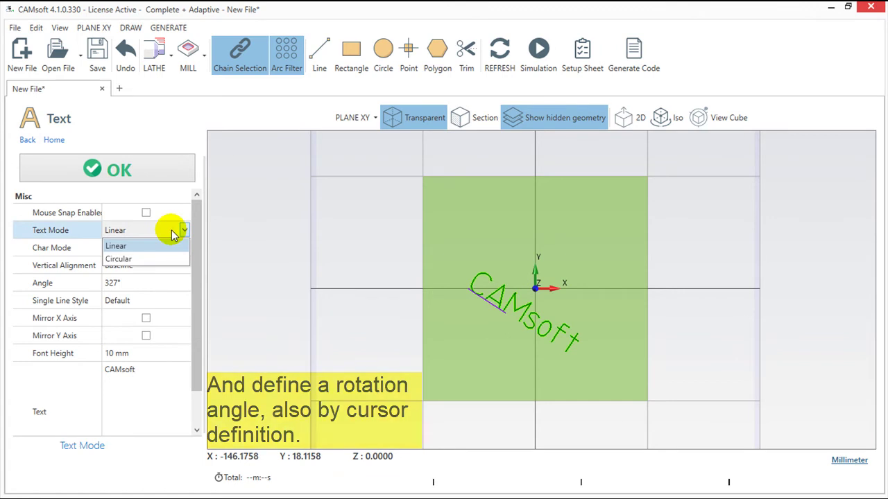
# Step: Switch the text to Circular mode with centre X 0 and a 30 mm radius
pyautogui.click(160, 260)
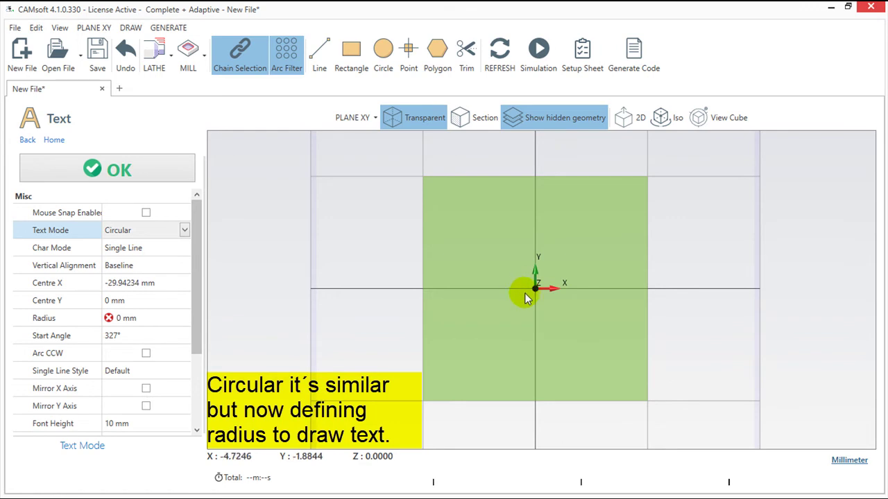
pyautogui.click(161, 282)
pyautogui.write('0')
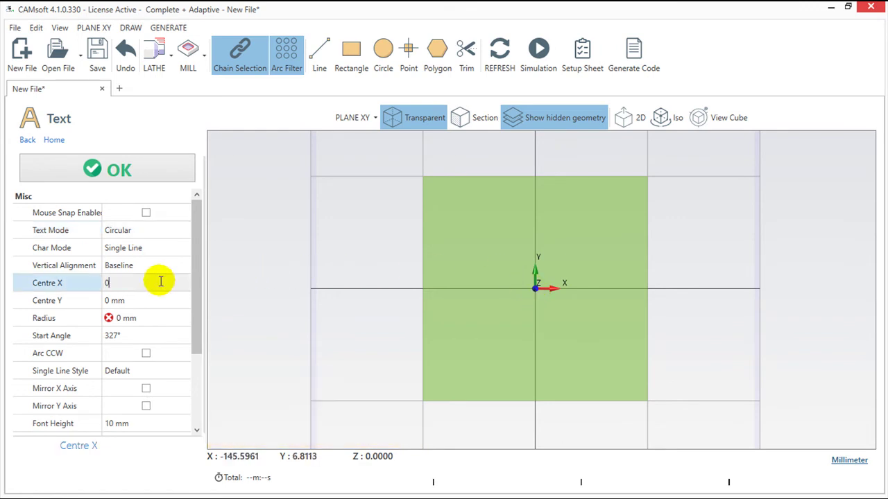
pyautogui.click(154, 316)
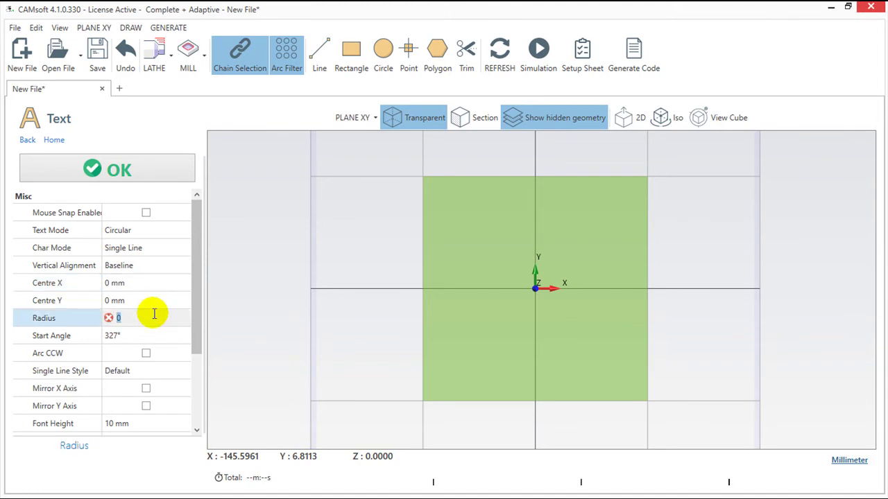
pyautogui.write('30')
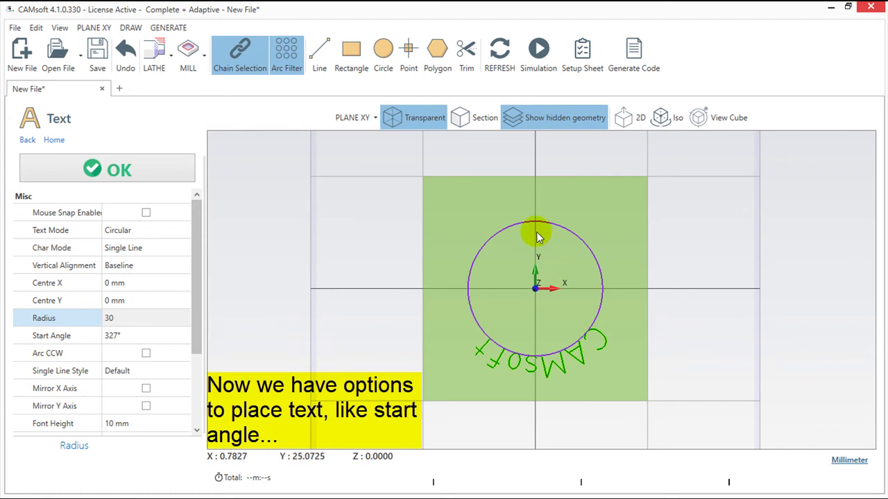
# Step: Set a 135° start angle and Bottom vertical alignment, leaving Arc CCW off
pyautogui.click(128, 335)
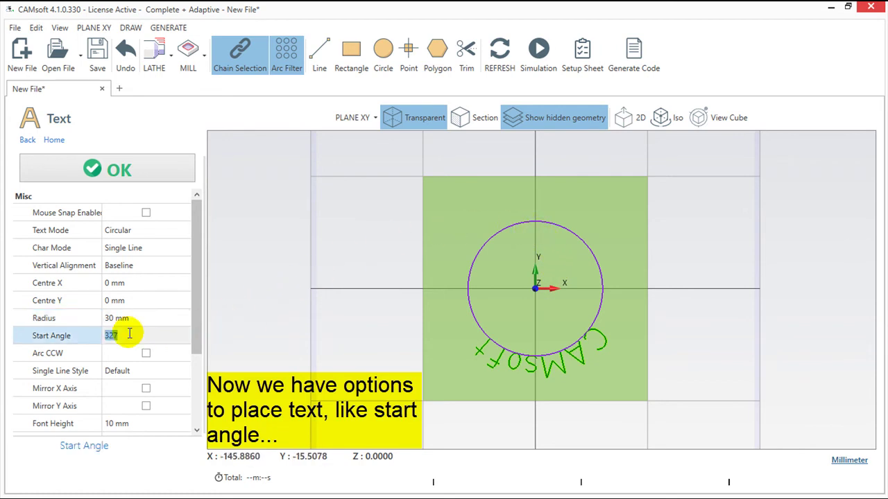
pyautogui.write('135')
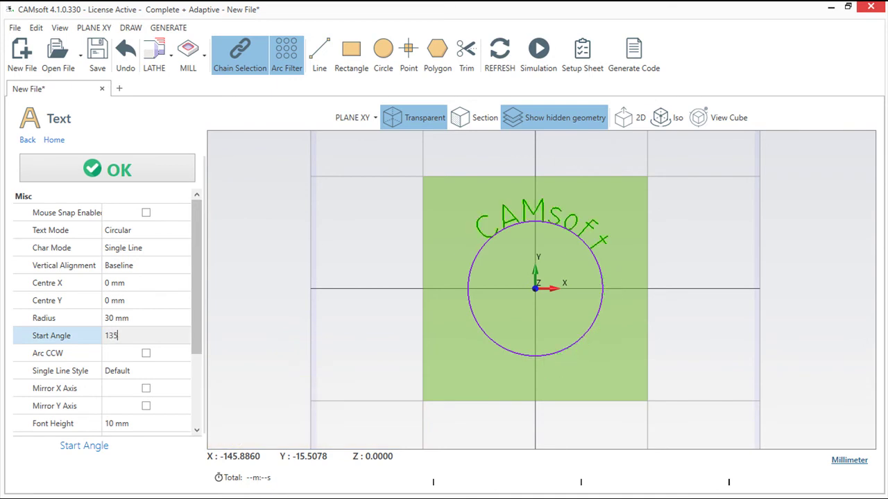
pyautogui.click(150, 266)
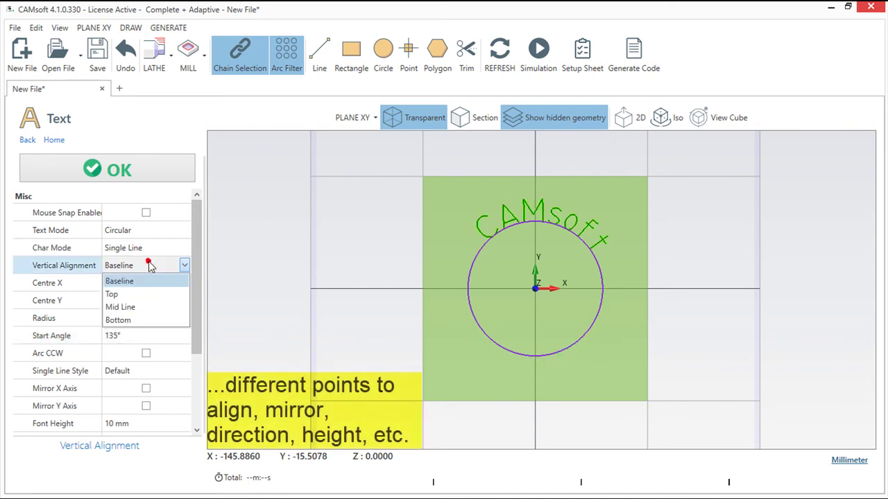
pyautogui.click(137, 297)
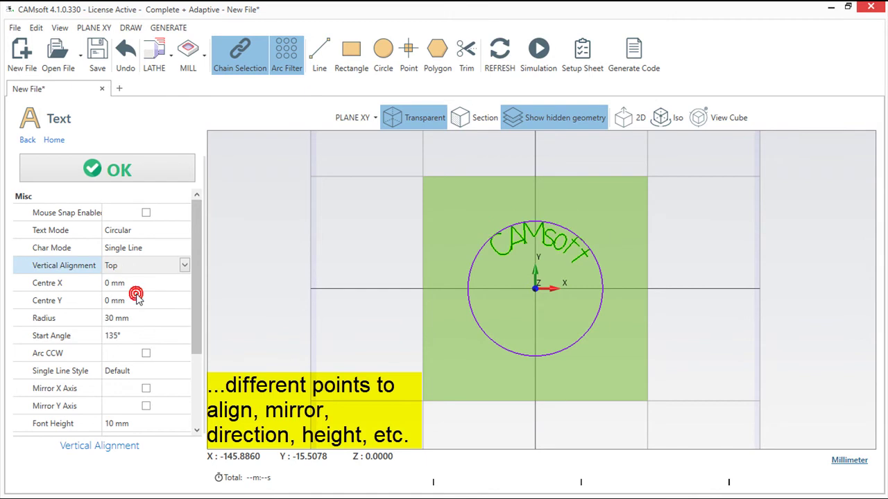
pyautogui.click(186, 268)
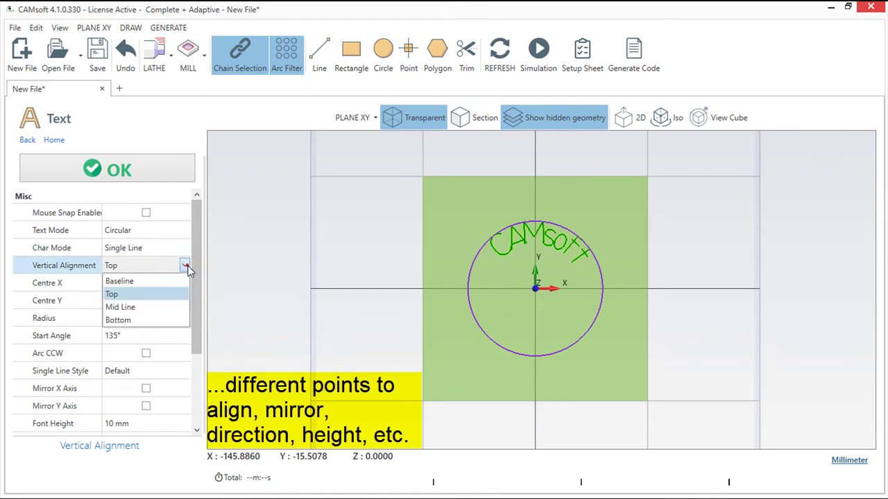
pyautogui.click(139, 319)
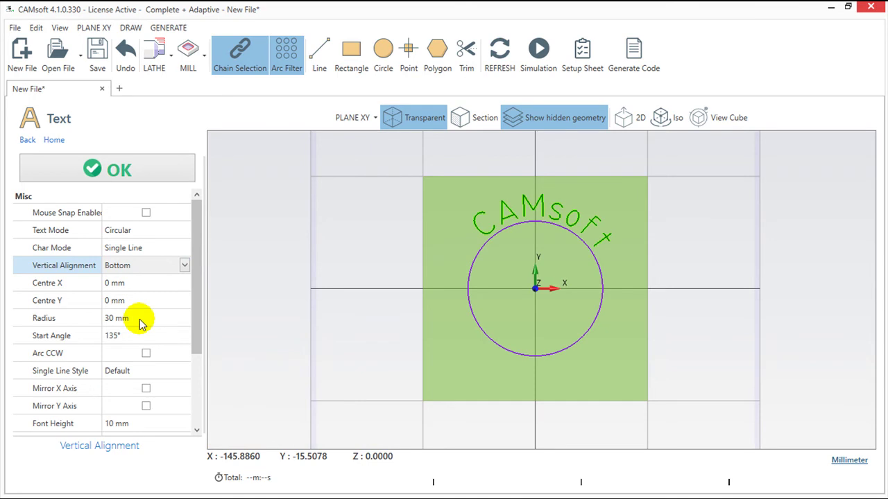
pyautogui.click(146, 354)
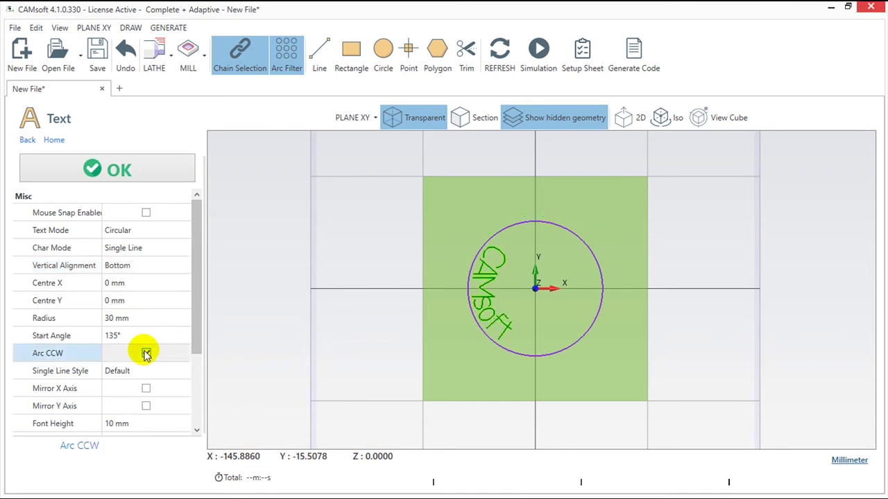
pyautogui.click(146, 354)
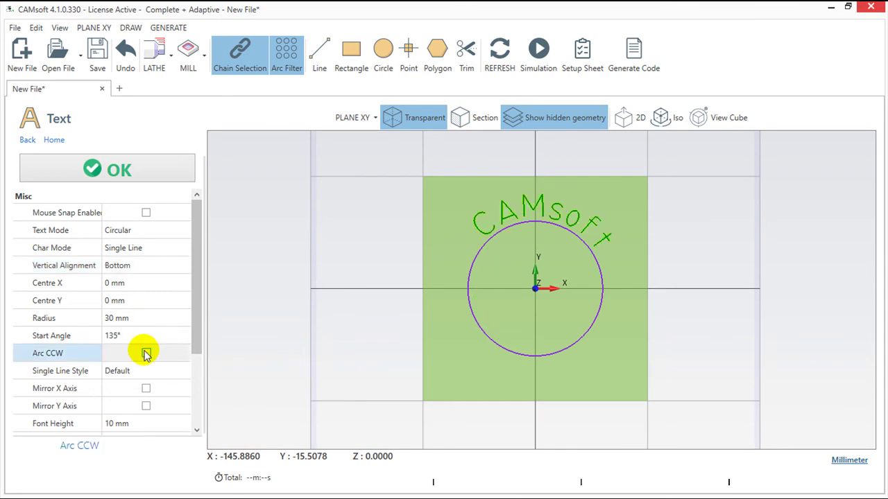
pyautogui.click(146, 388)
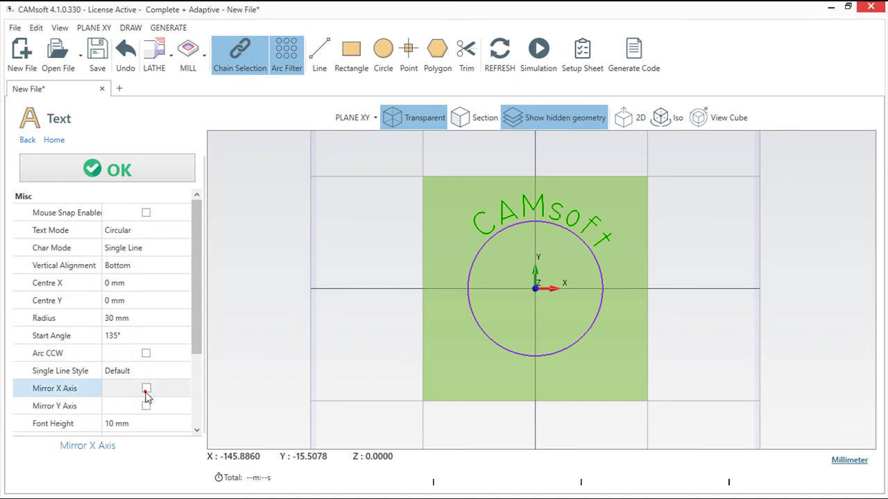
pyautogui.click(145, 390)
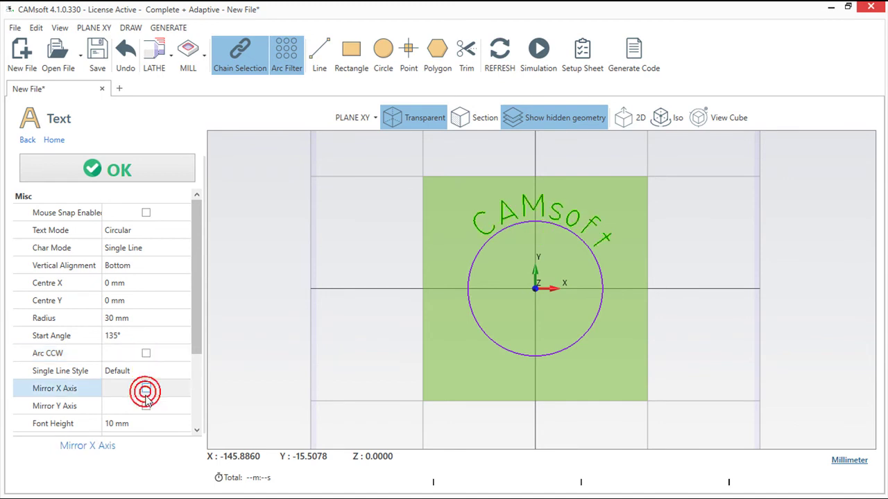
pyautogui.click(146, 407)
pyautogui.click(146, 406)
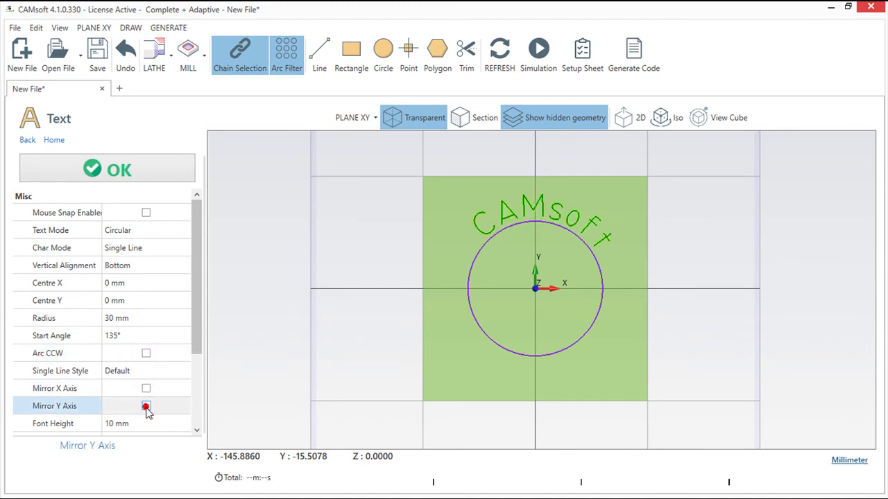
pyautogui.click(140, 424)
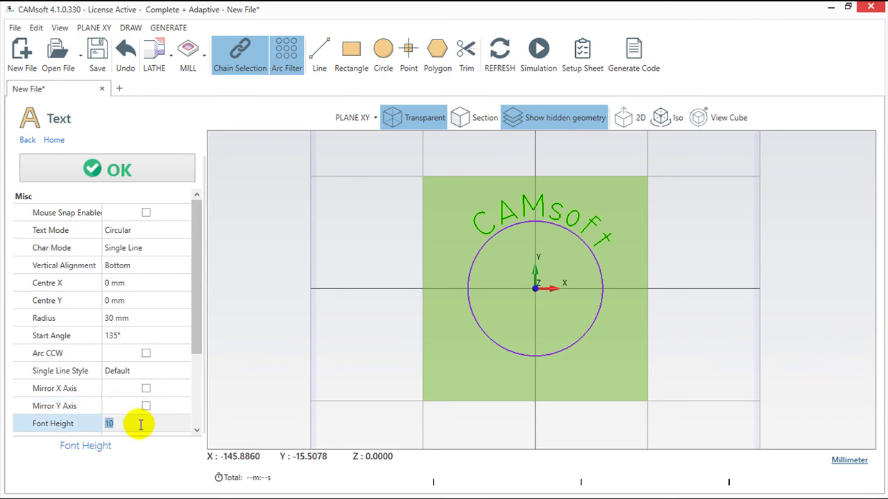
pyautogui.write('15')
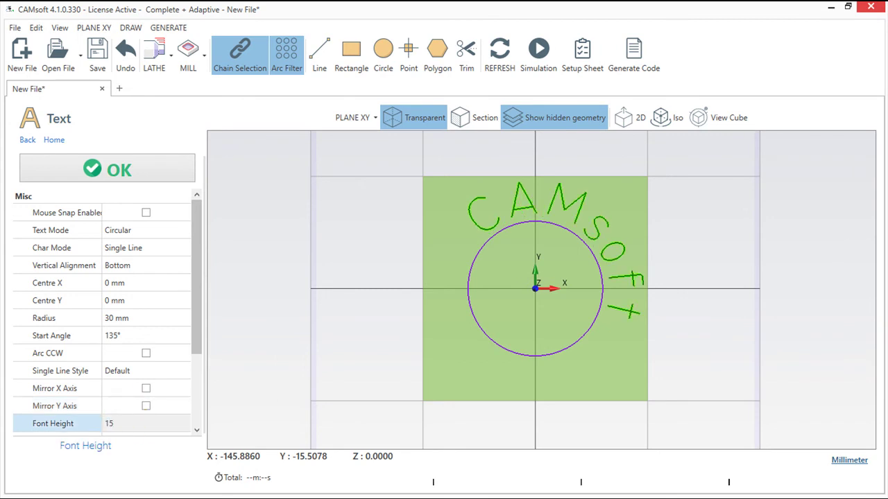
pyautogui.press('BackSpace')
pyautogui.write('0')
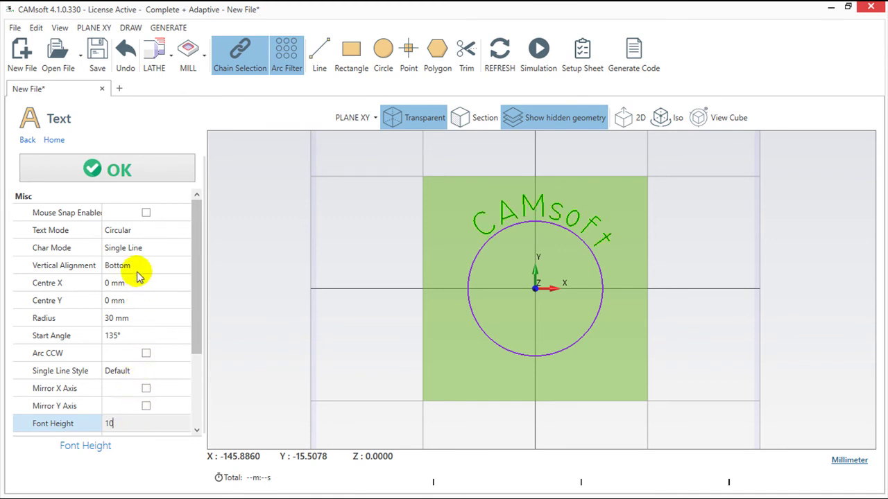
pyautogui.click(134, 248)
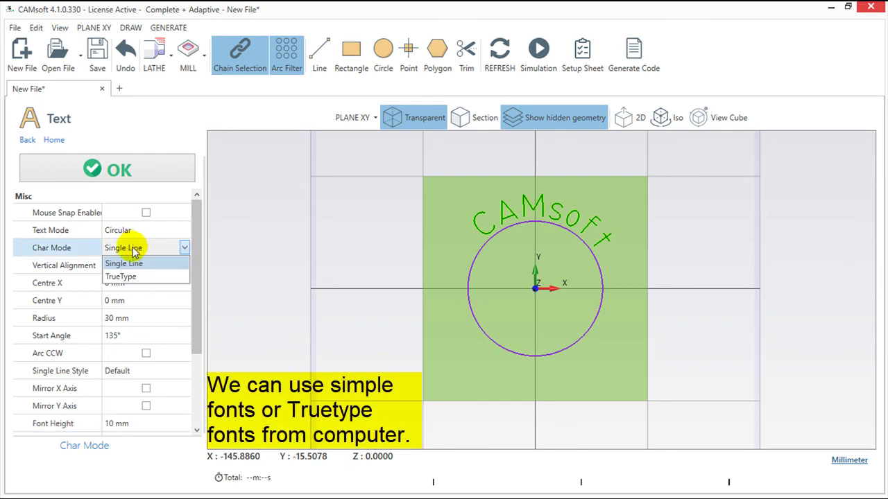
# Step: Set Char Mode to TrueType with the Algerian font, then zoom and pan to check the text
pyautogui.click(130, 277)
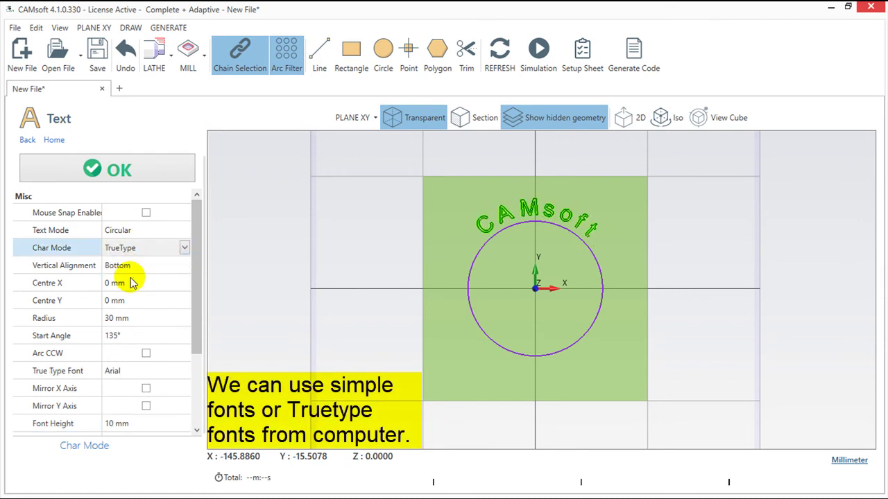
pyautogui.click(134, 374)
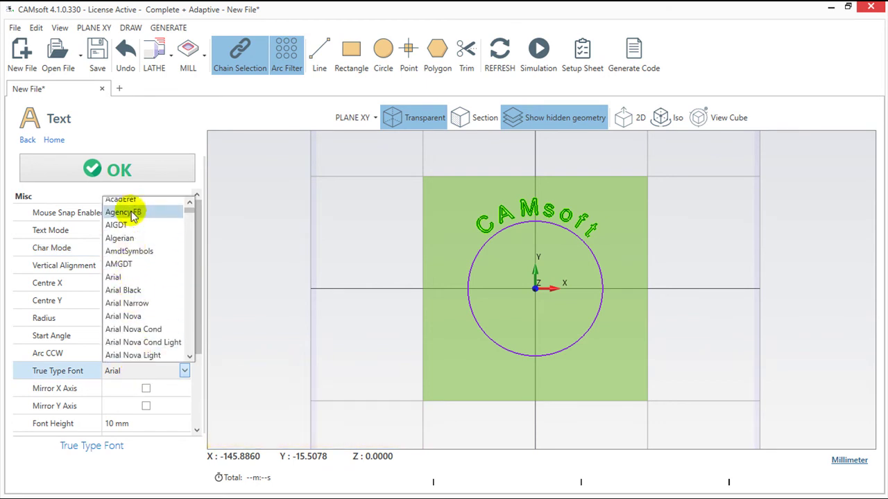
pyautogui.click(120, 243)
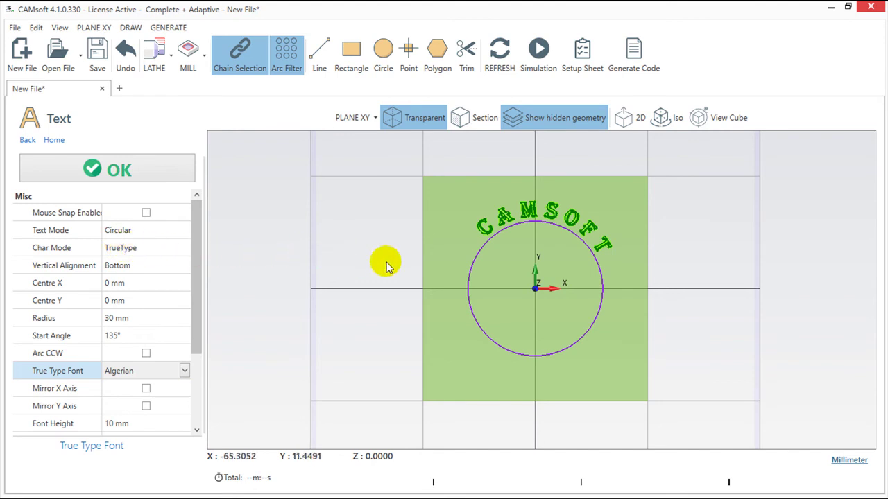
pyautogui.scroll(1, 521, 278)
pyautogui.scroll(2, 522, 281)
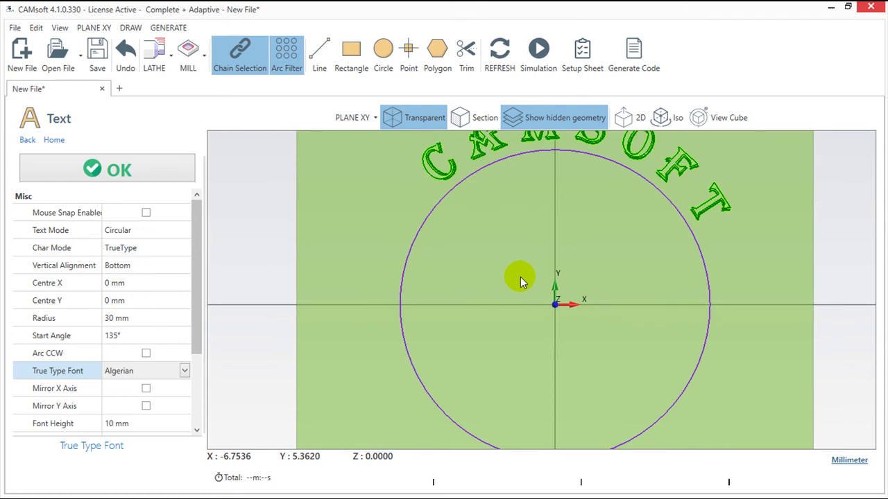
pyautogui.moveTo(520, 281); pyautogui.dragTo(496, 394, button='middle')
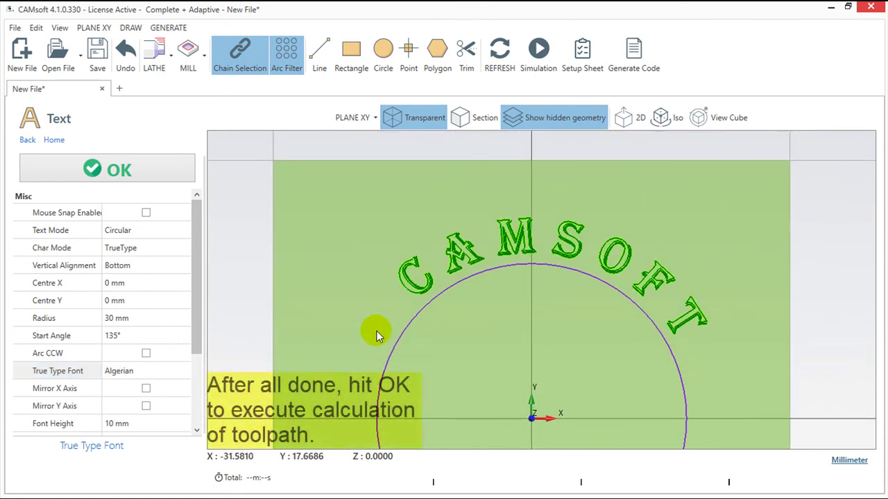
# Step: Accept the Algerian text and calculate its engraving toolpath, totalling 01m39s
pyautogui.click(134, 175)
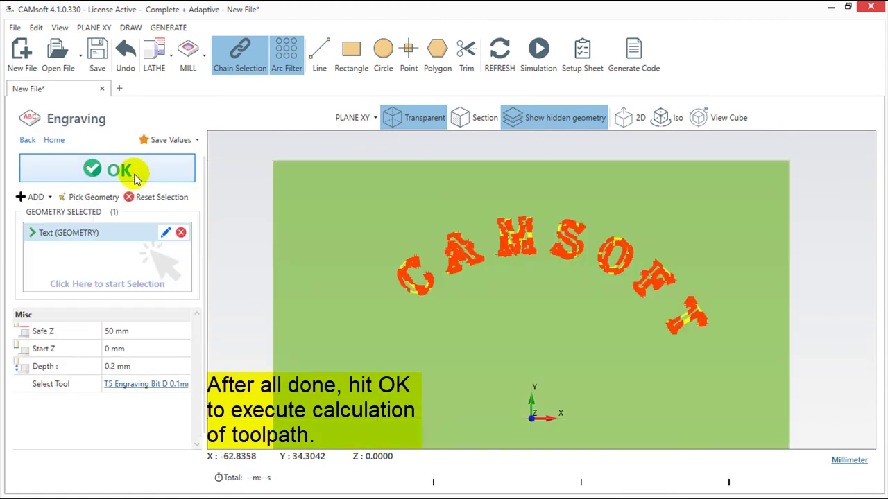
pyautogui.click(136, 176)
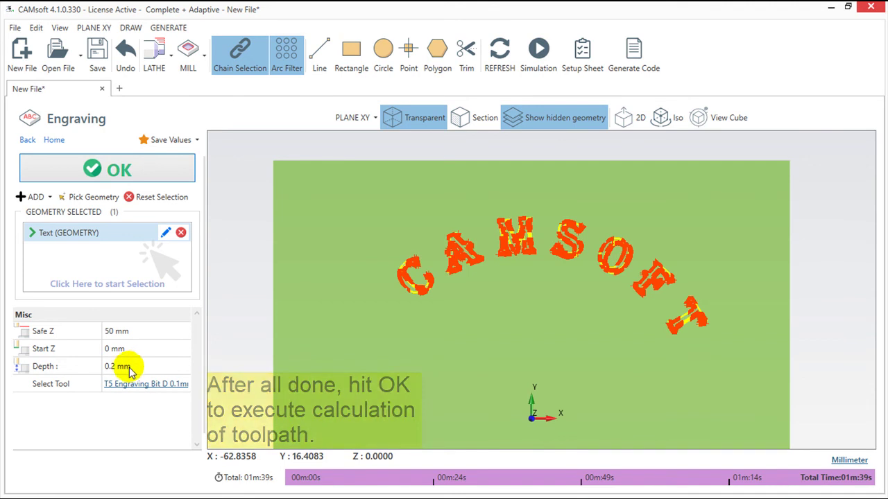
pyautogui.click(97, 170)
# Step: Orbit, pan and zoom around the block to inspect the engraved CAMSOFT letters
pyautogui.moveTo(303, 319)
pyautogui.mouseDown()
pyautogui.moveTo(560, 356)
pyautogui.moveTo(566, 277)
pyautogui.mouseUp()
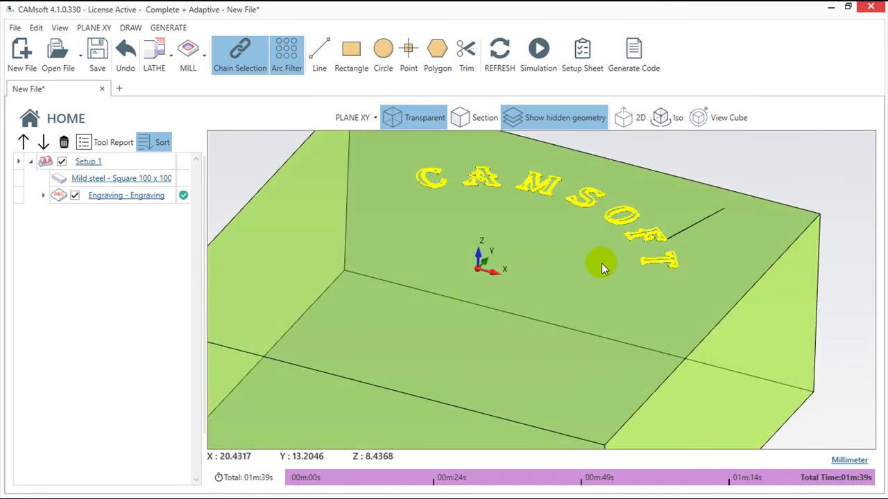
pyautogui.moveTo(602, 264); pyautogui.dragTo(568, 334, button='middle')
pyautogui.scroll(3, 590, 330)
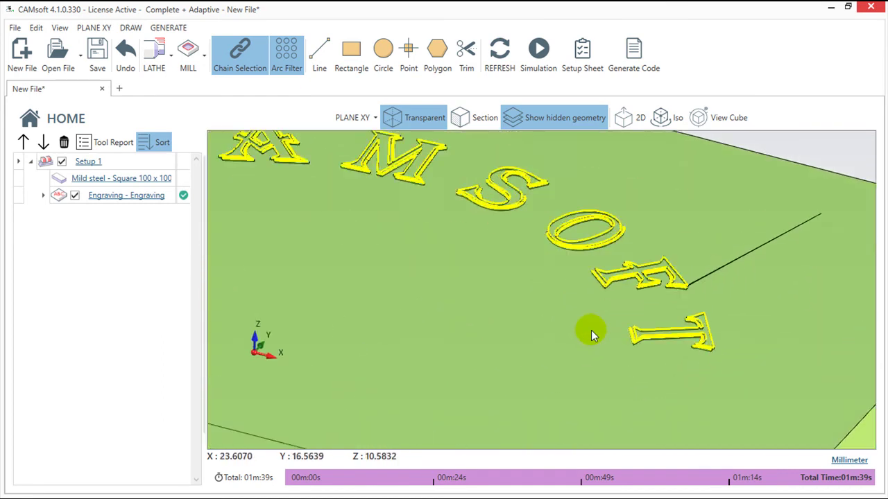
pyautogui.scroll(3, 591, 330)
pyautogui.moveTo(700, 277); pyautogui.dragTo(710, 275)
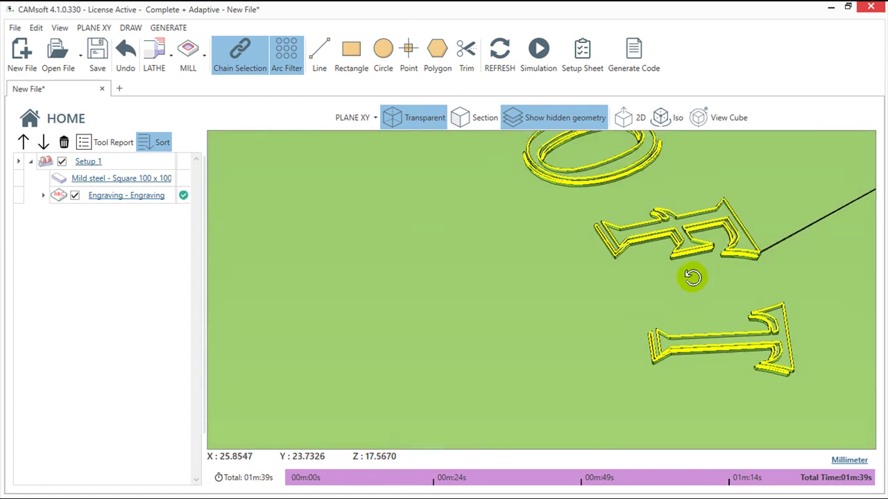
pyautogui.moveTo(708, 271); pyautogui.dragTo(597, 334, button='middle')
pyautogui.scroll(2, 587, 334)
pyautogui.scroll(3, 587, 334)
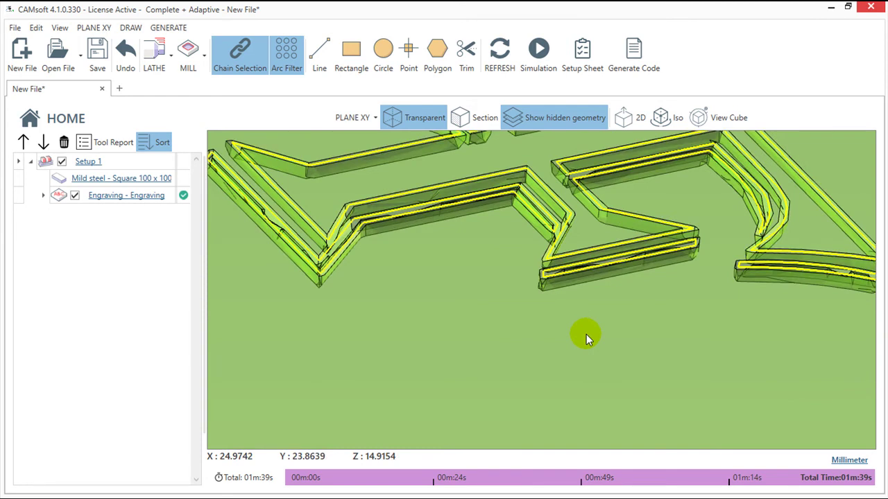
pyautogui.scroll(-2, 586, 334)
pyautogui.scroll(2, 586, 334)
pyautogui.scroll(2, 586, 334)
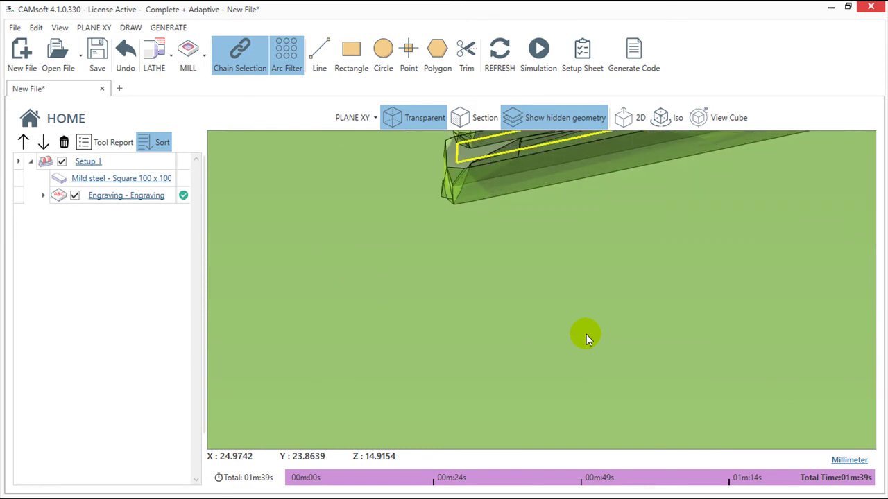
pyautogui.scroll(-3, 586, 334)
pyautogui.scroll(-1, 586, 334)
pyautogui.scroll(-2, 586, 334)
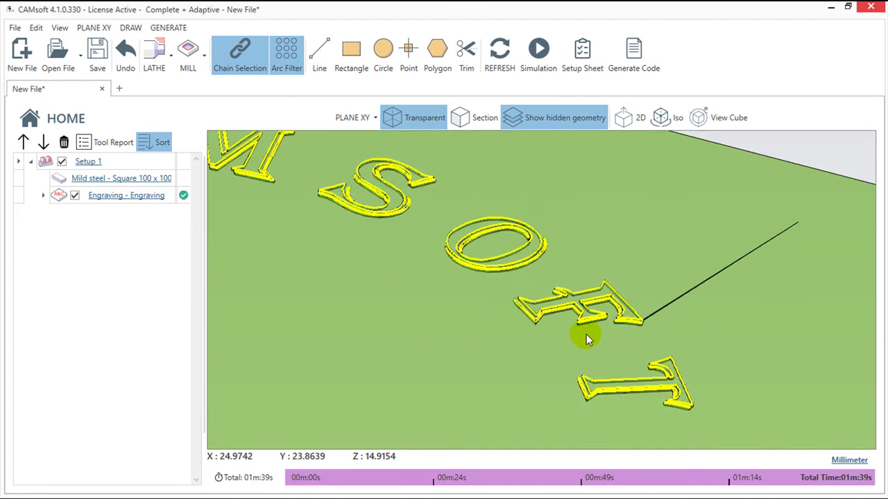
pyautogui.scroll(-1, 586, 334)
pyautogui.scroll(-1, 586, 334)
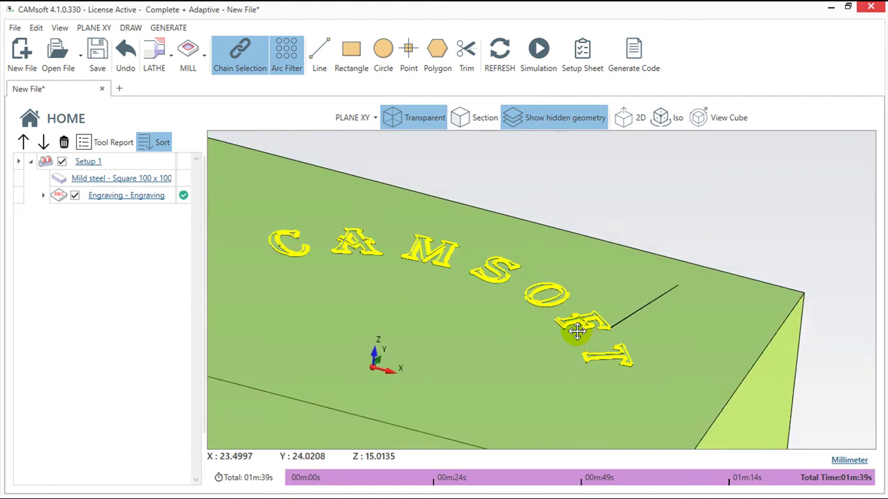
pyautogui.moveTo(577, 331); pyautogui.dragTo(618, 322, button='middle')
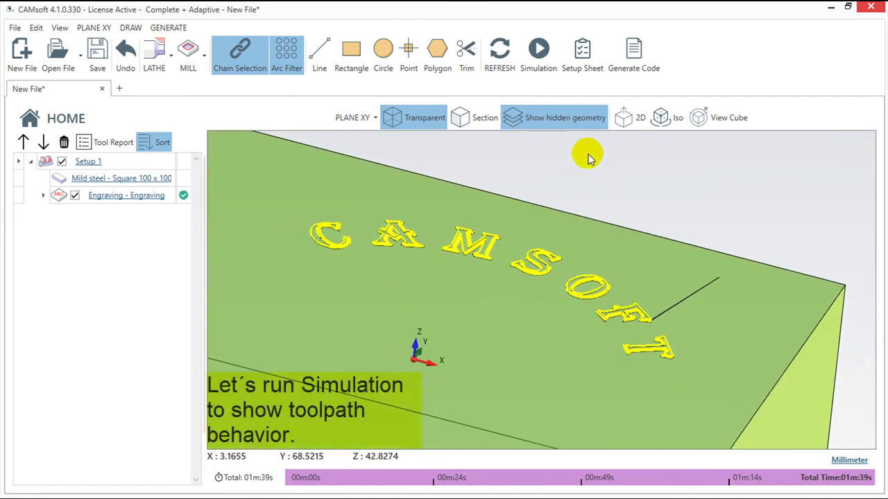
# Step: Start the engraving simulation and zoom the view onto the cutting tool
pyautogui.click(541, 51)
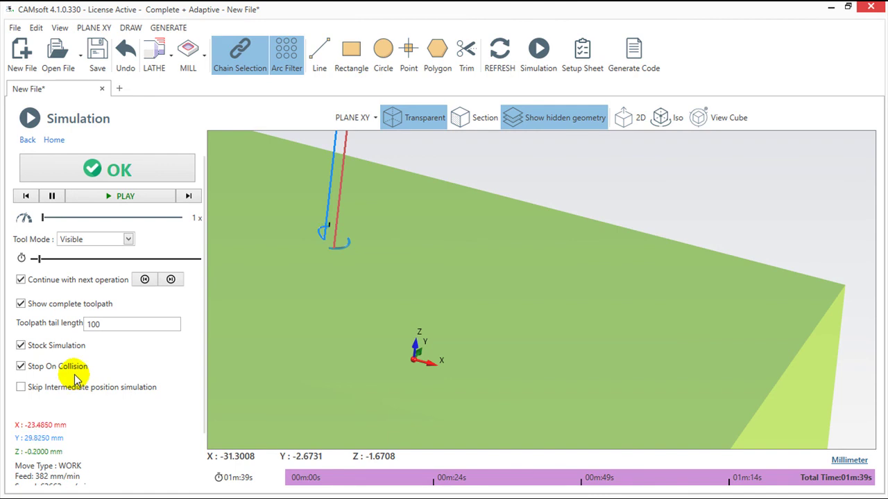
pyautogui.scroll(5, 373, 245)
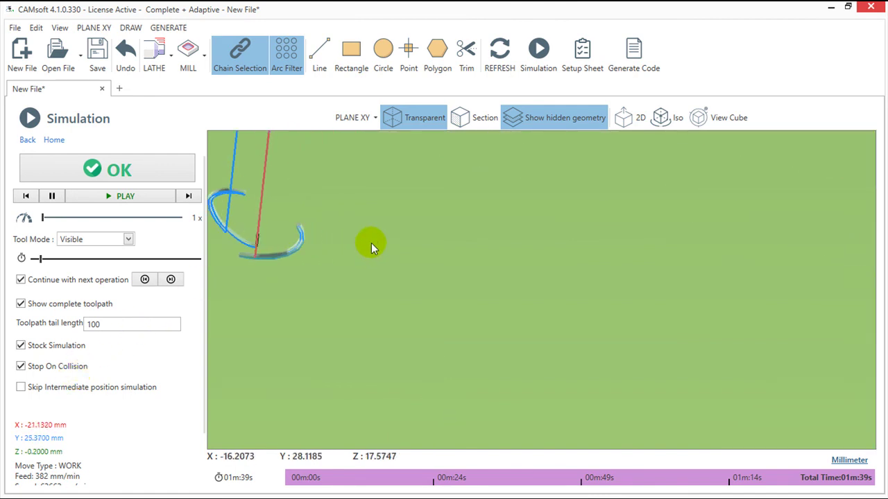
pyautogui.moveTo(357, 260); pyautogui.dragTo(497, 277, button='middle')
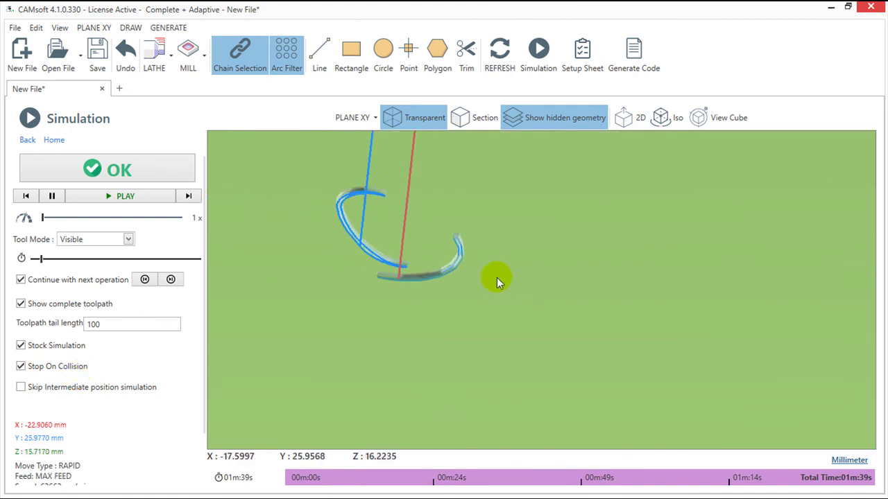
pyautogui.scroll(-2, 497, 277)
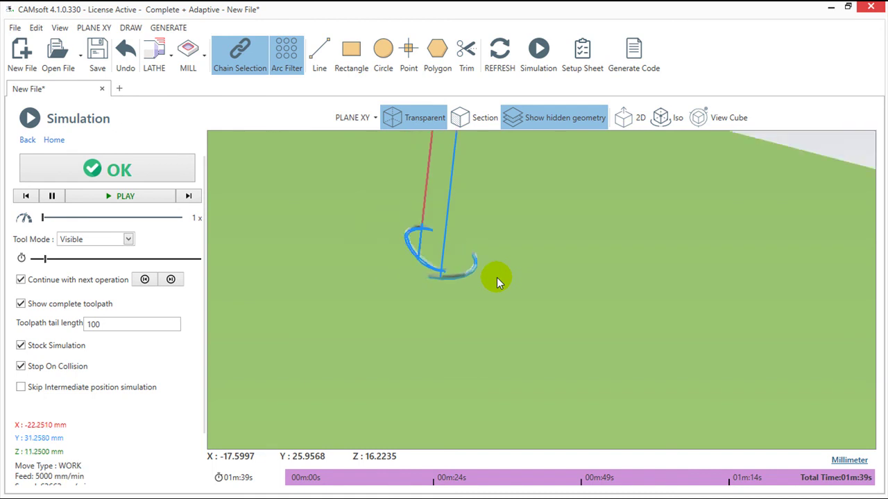
pyautogui.scroll(-3, 497, 277)
pyautogui.scroll(2, 497, 278)
pyautogui.scroll(2, 497, 277)
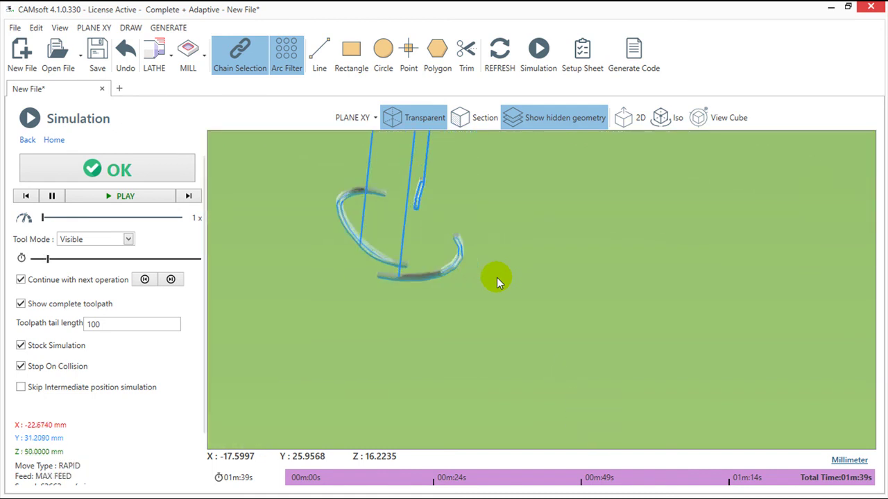
pyautogui.scroll(2, 489, 273)
# Step: Raise the simulation speed to 5x and pan to follow the tool cutting C and A
pyautogui.click(46, 219)
pyautogui.moveTo(46, 219); pyautogui.dragTo(58, 219)
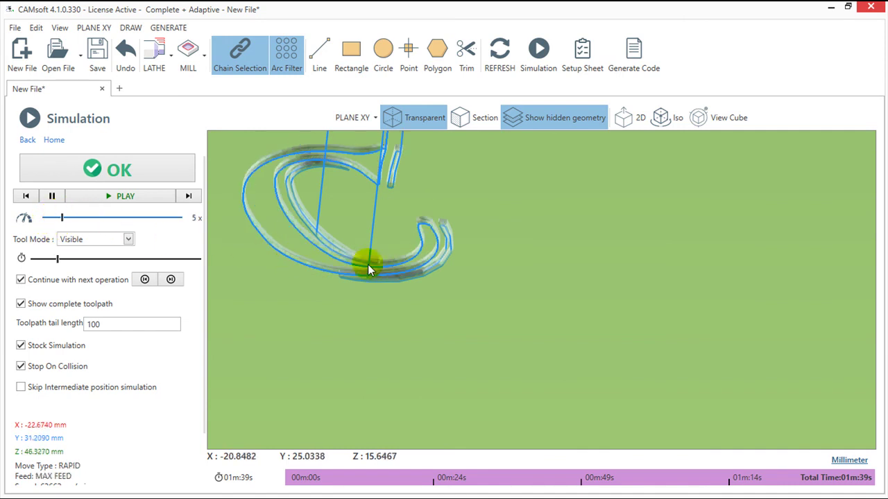
pyautogui.moveTo(566, 303); pyautogui.dragTo(379, 346, button='middle')
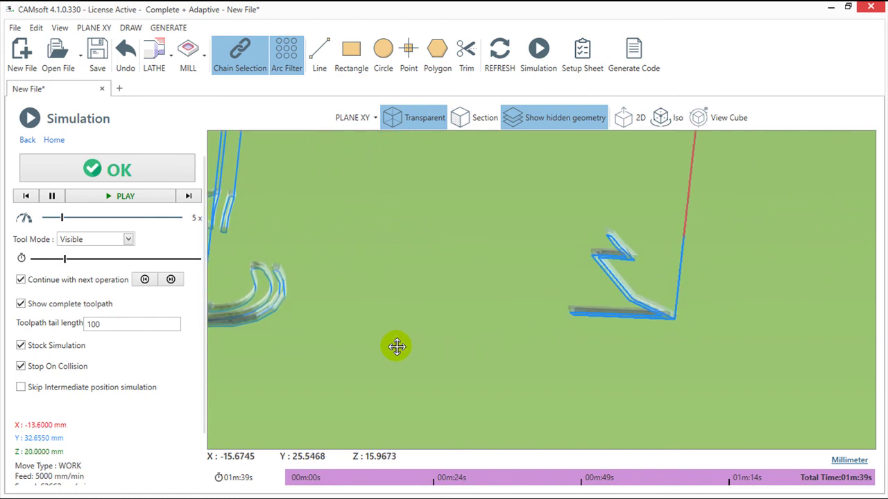
pyautogui.scroll(-3, 379, 346)
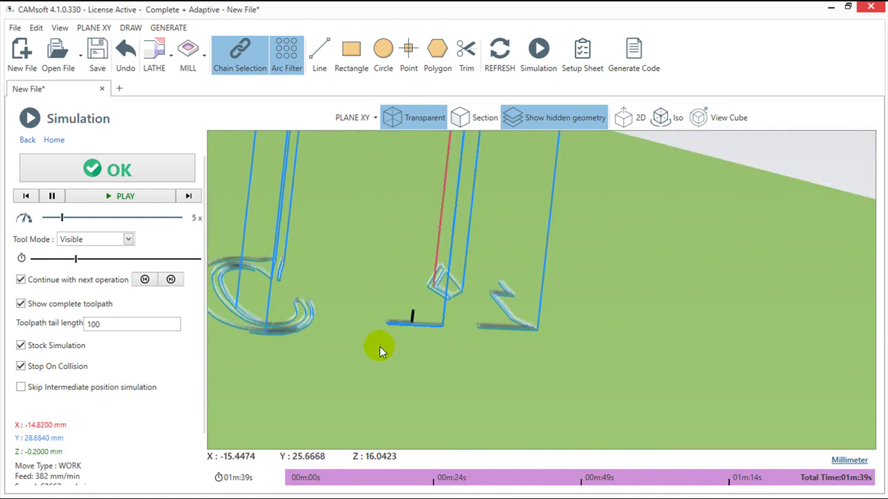
pyautogui.scroll(-2, 380, 347)
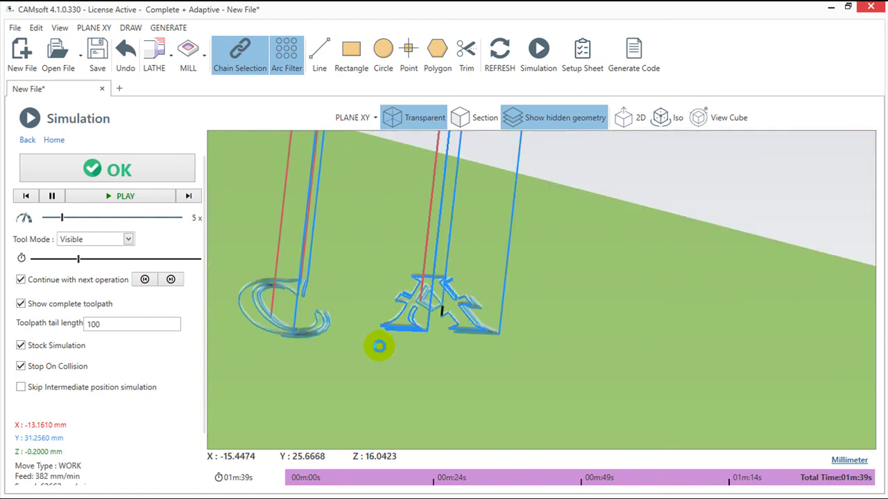
# Step: Close the simulation and zoom out to show all CAMSOFT letters along the arc
pyautogui.click(139, 170)
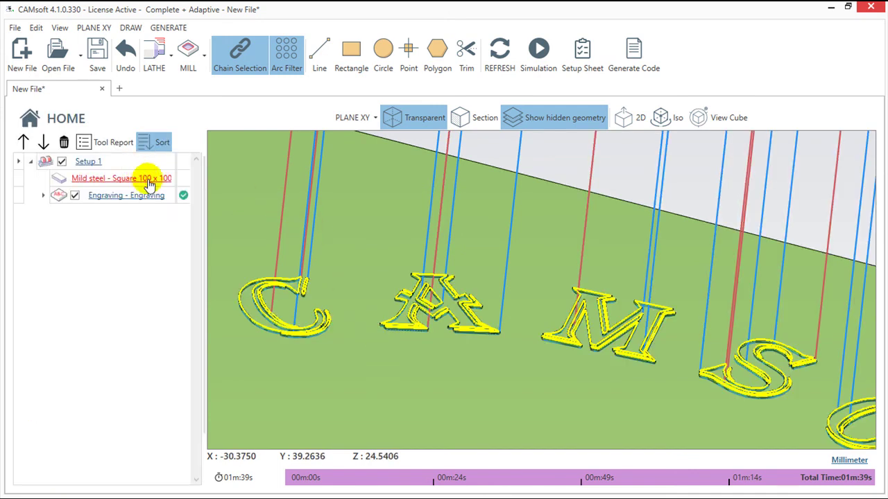
pyautogui.scroll(-3, 460, 291)
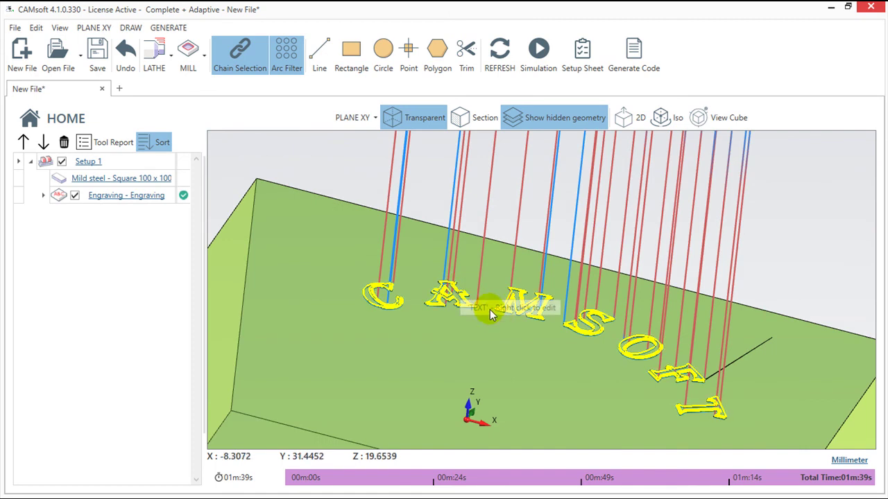
pyautogui.moveTo(495, 307); pyautogui.dragTo(457, 285, button='middle')
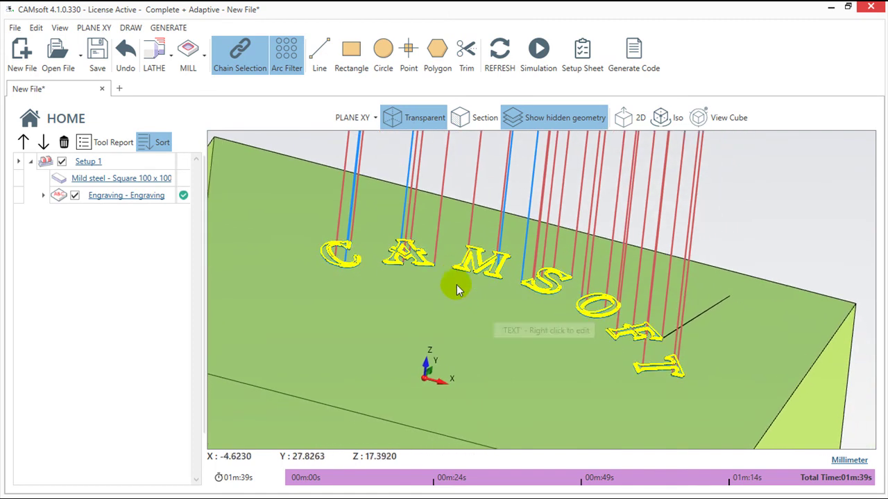